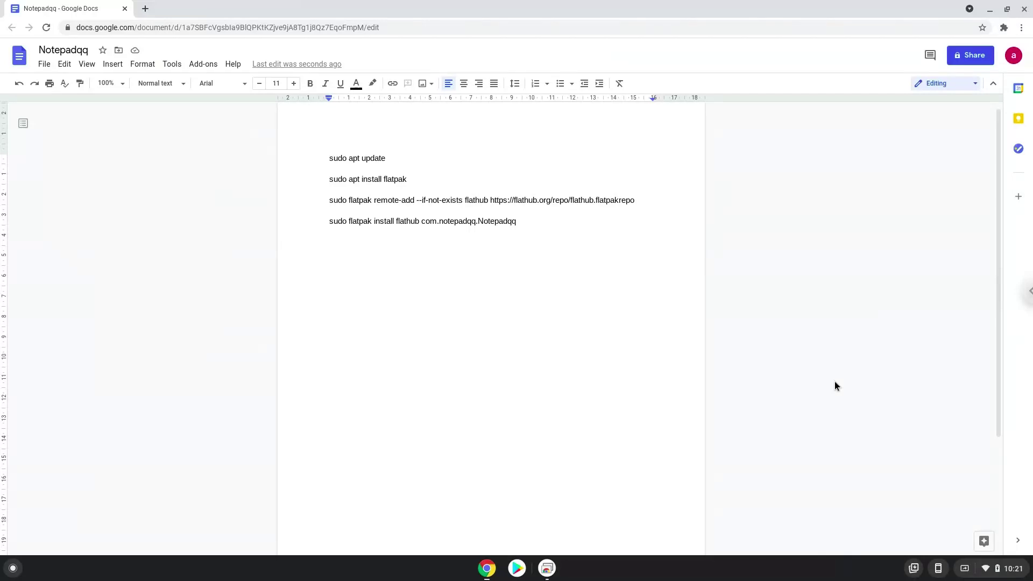
- Open the quick settings panel from the shelf status area
left_click(990, 569)
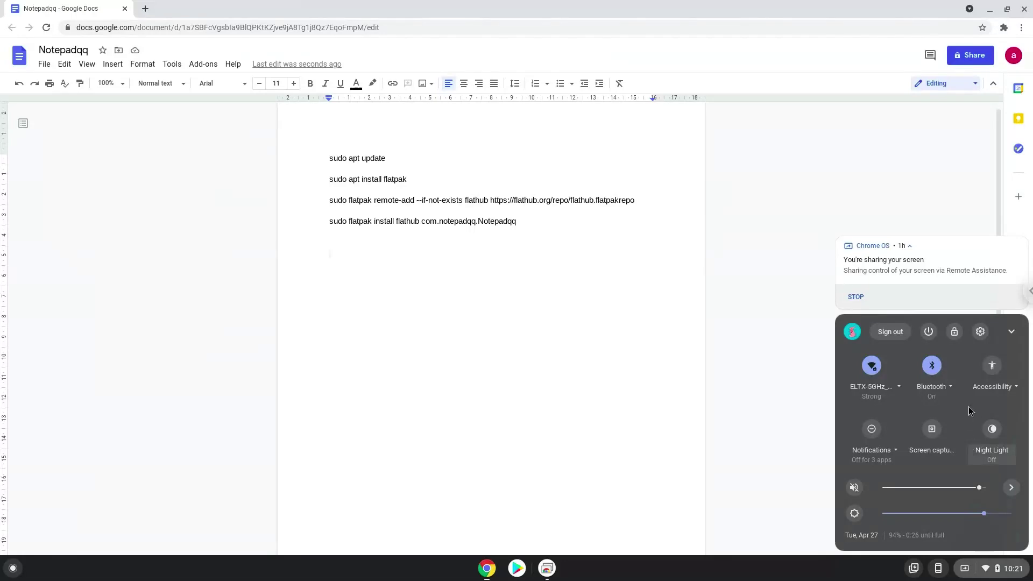
- Open ChromeOS Settings and go to the Advanced > Developers section
left_click(980, 332)
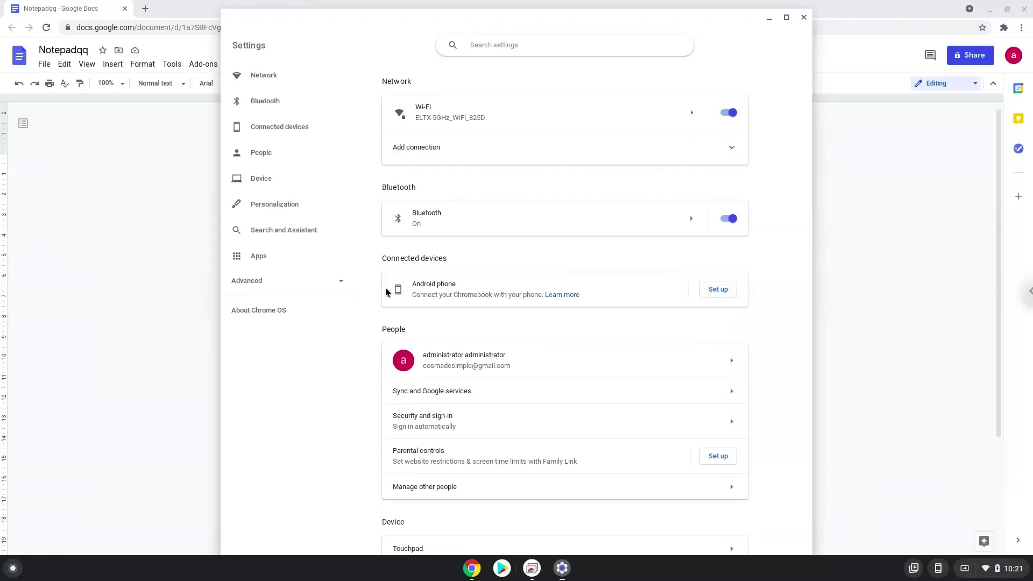
left_click(315, 285)
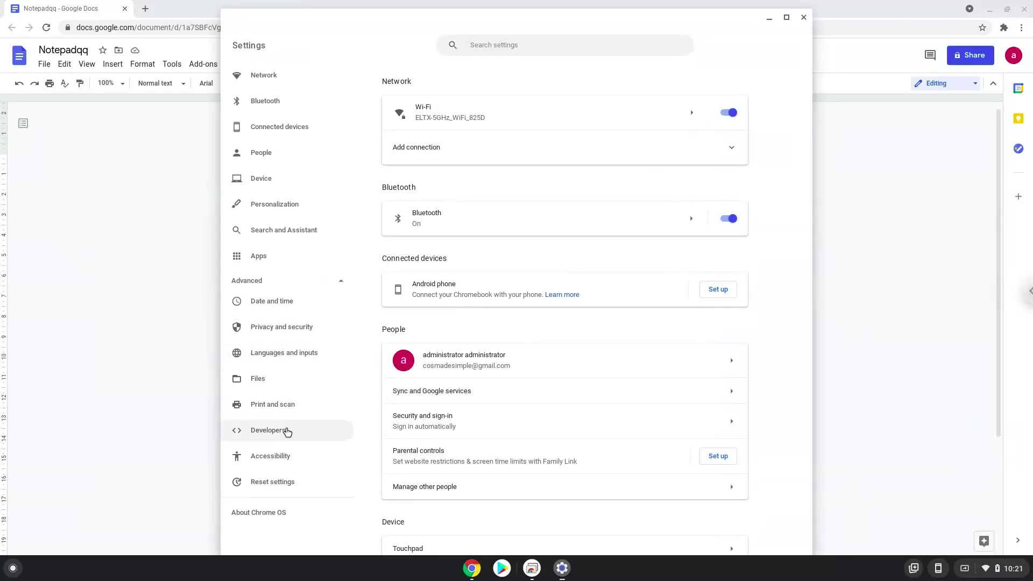
left_click(286, 432)
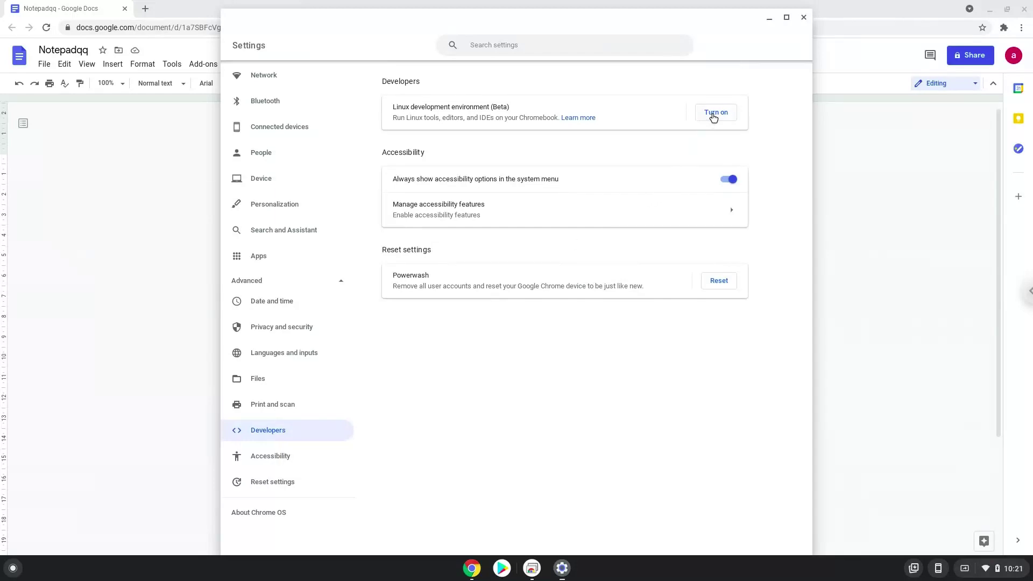
- Turn on Linux (Beta) with the recommended disk size, then close the new terminal
left_click(714, 114)
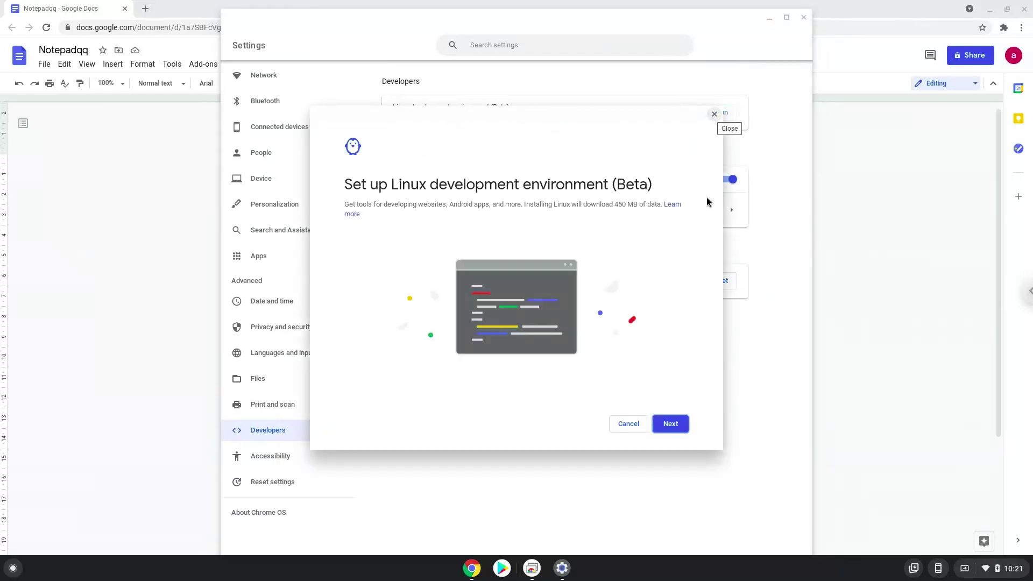
left_click(671, 424)
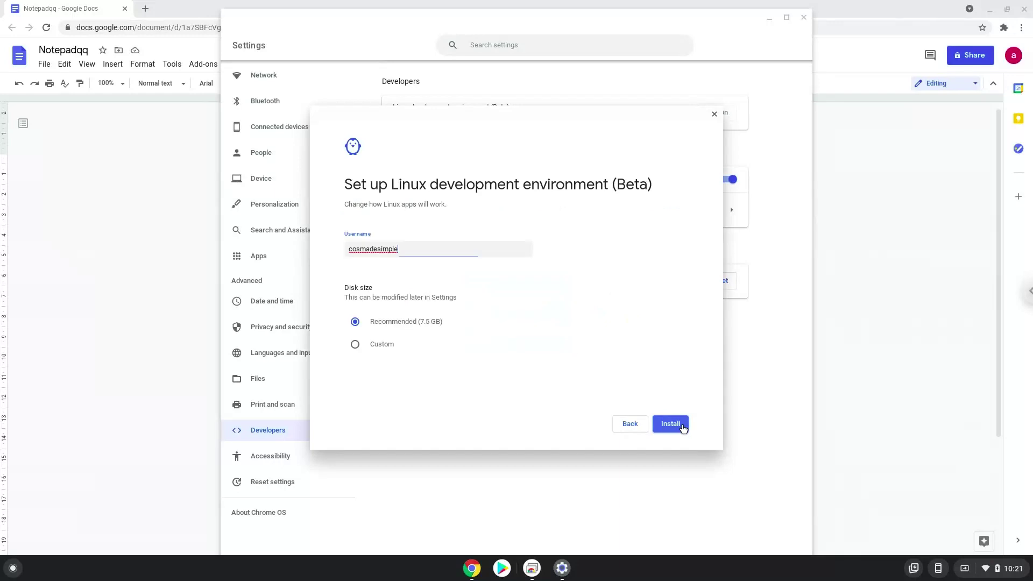
left_click(670, 424)
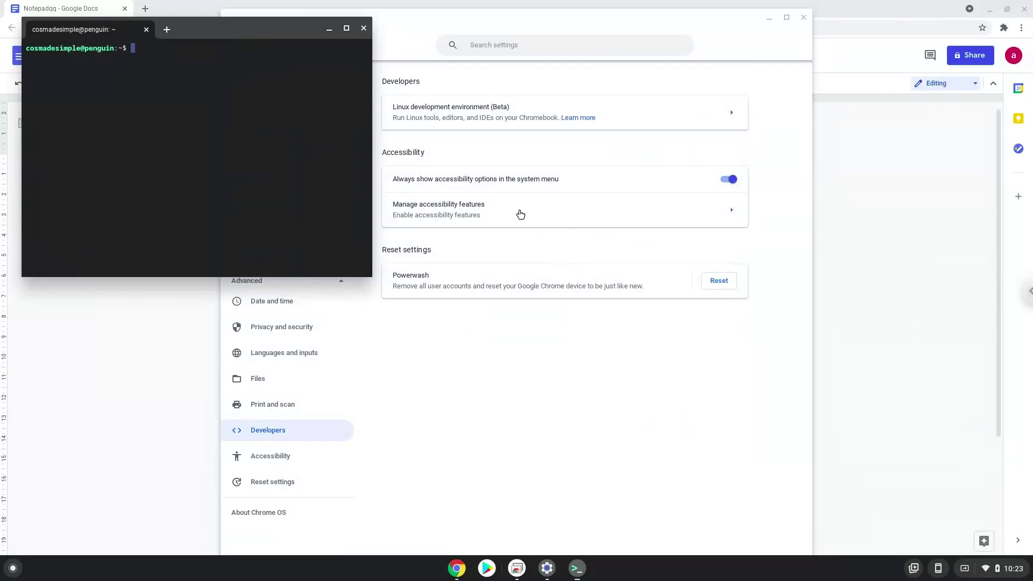
left_click(364, 29)
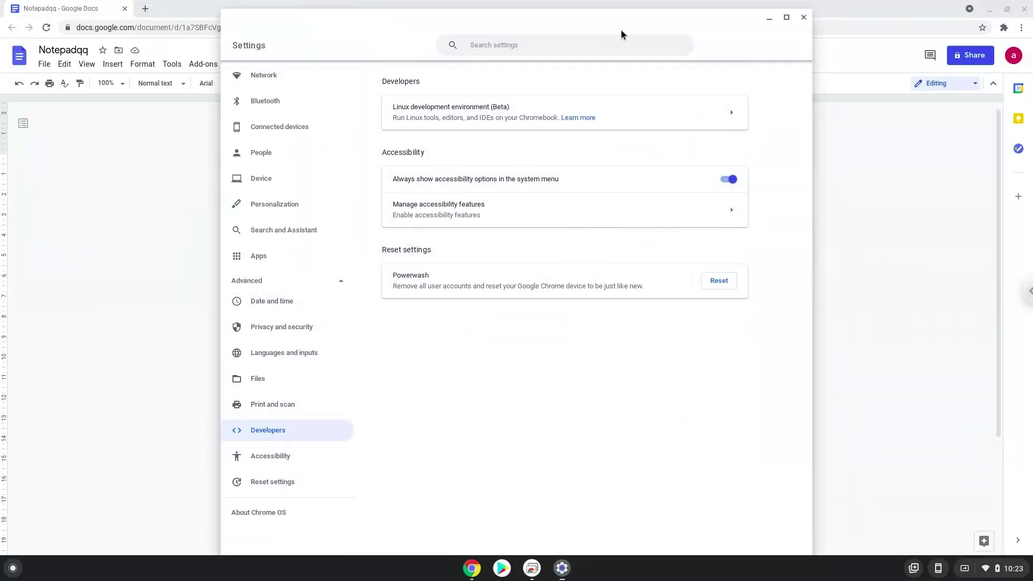
- Close Settings and copy the 'sudo apt update' line from the document
left_click(803, 19)
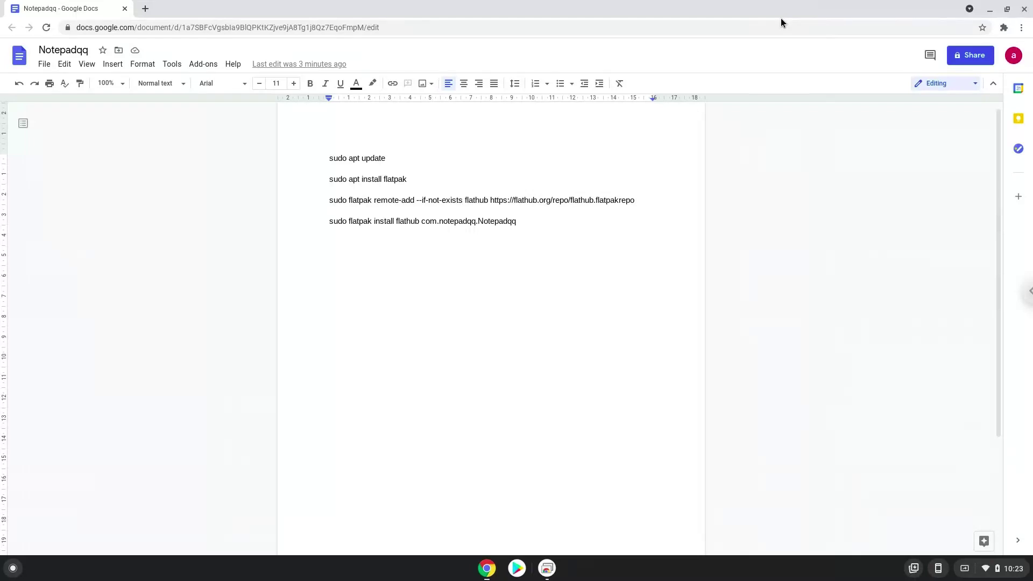
triple_click(371, 157)
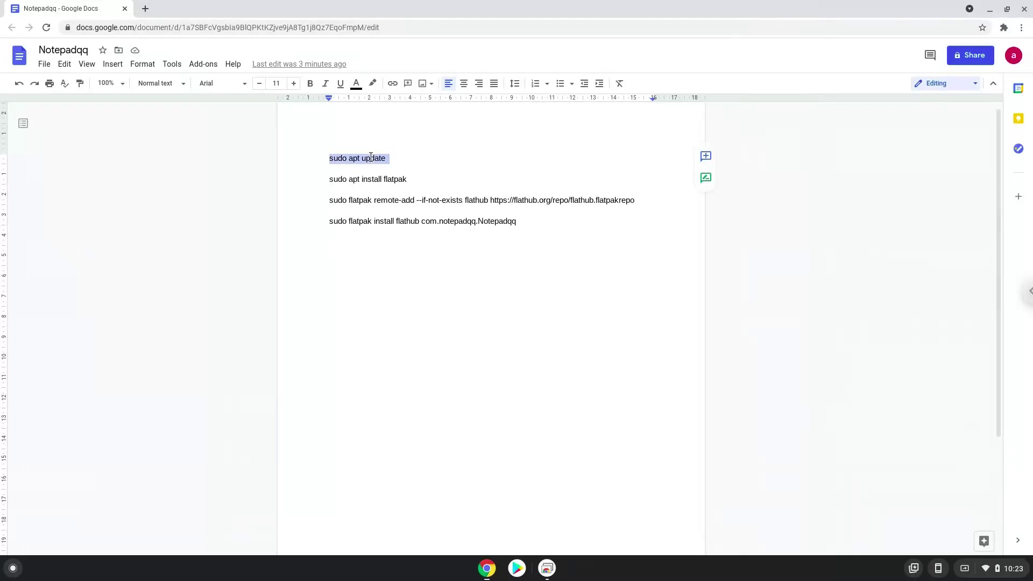
right_click(370, 157)
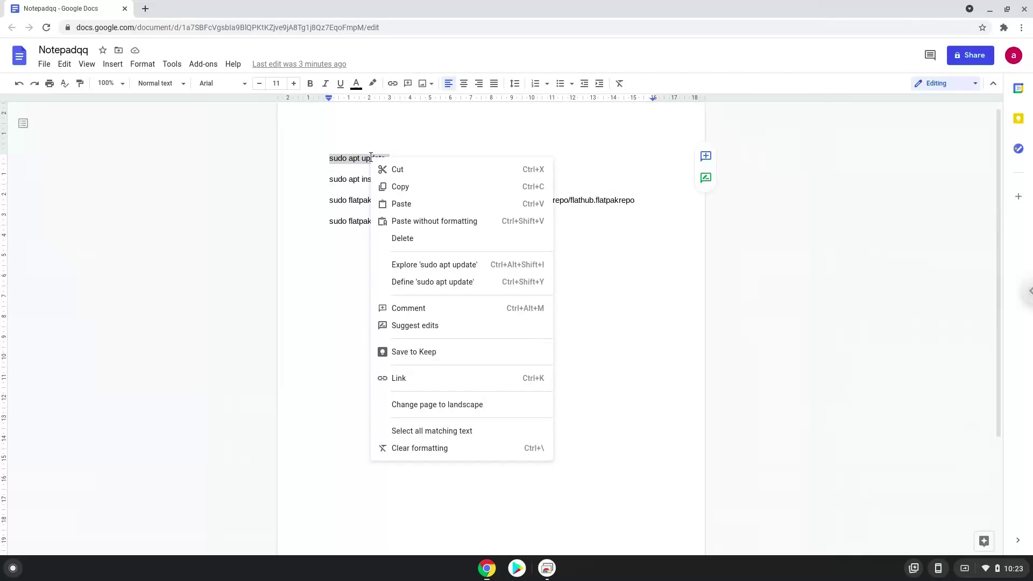
left_click(395, 193)
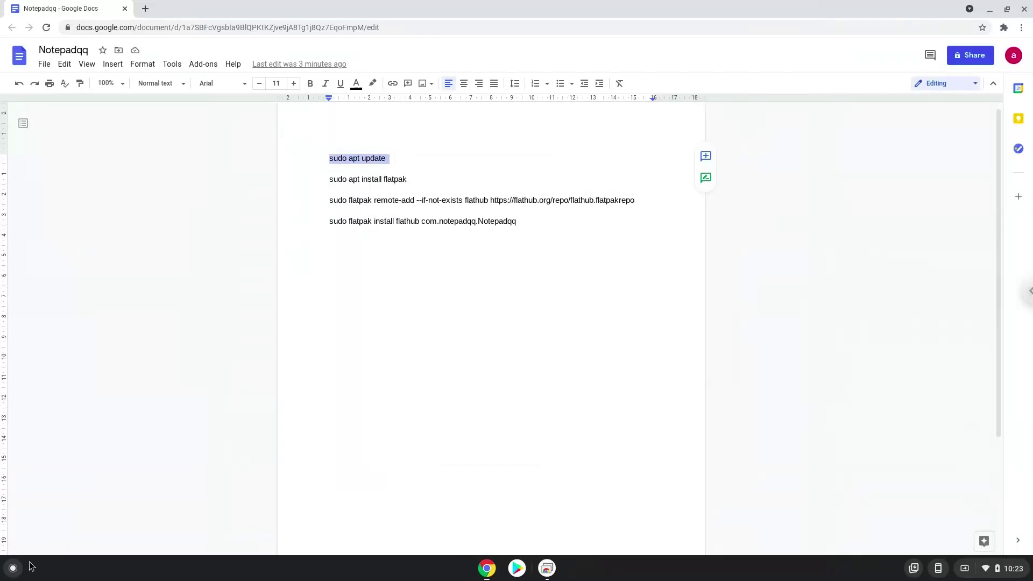
- Launch the Linux Terminal from the app launcher to run sudo apt update
left_click(13, 568)
type("t")
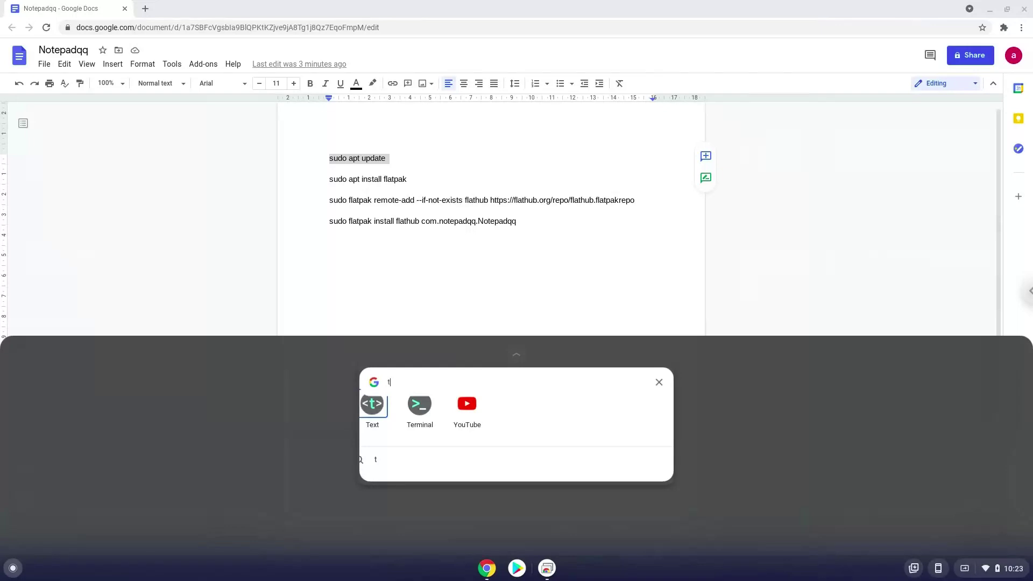
type("er")
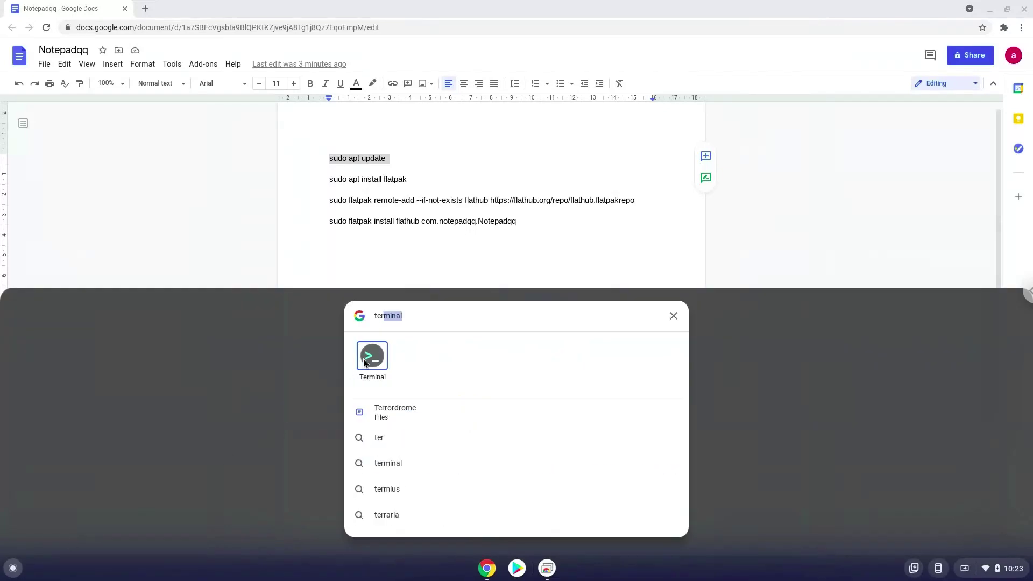
left_click(364, 359)
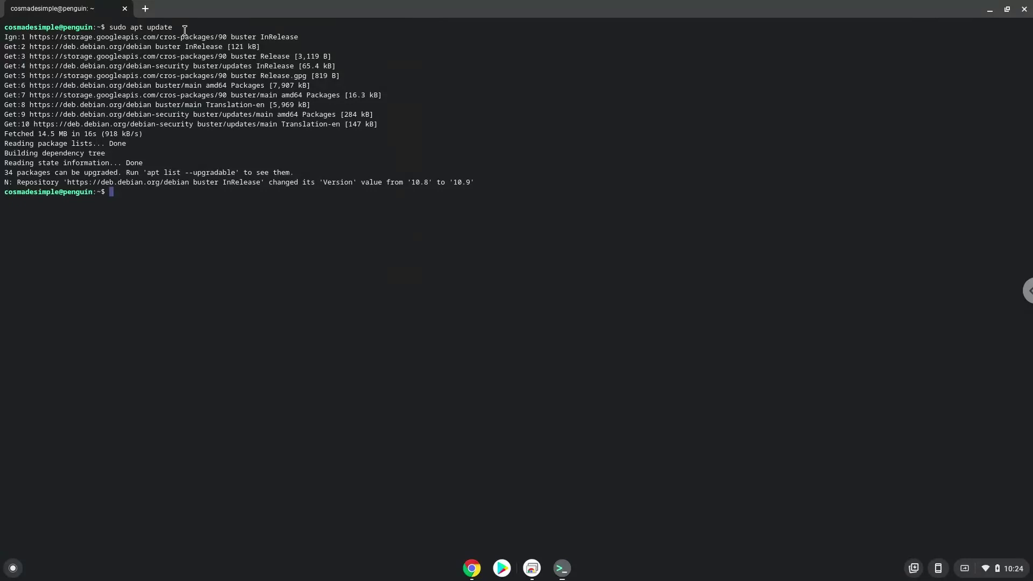
- Return to the Docs notes and copy the second command, 'sudo apt install flatpak'
left_click(471, 568)
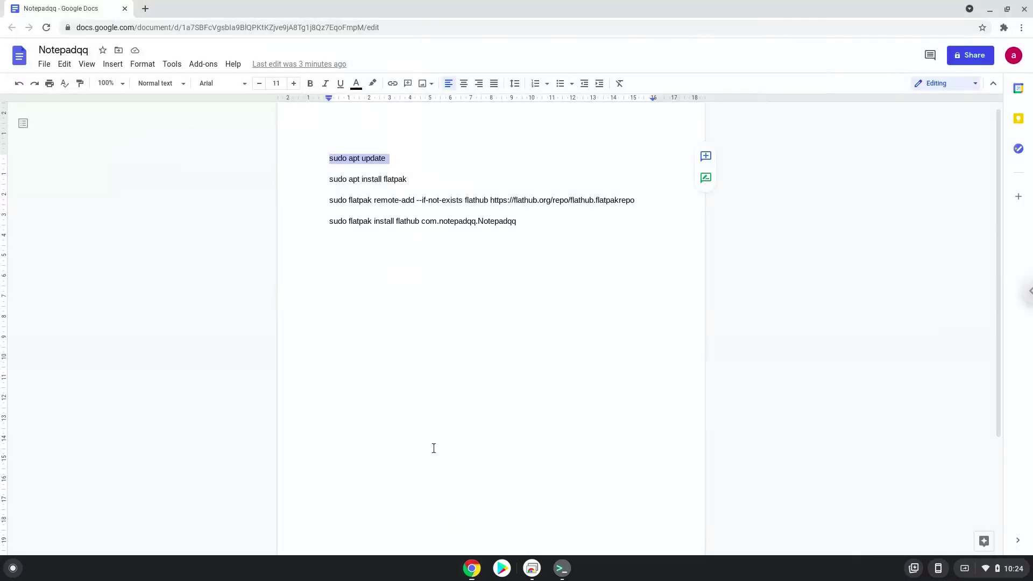
triple_click(361, 180)
right_click(361, 180)
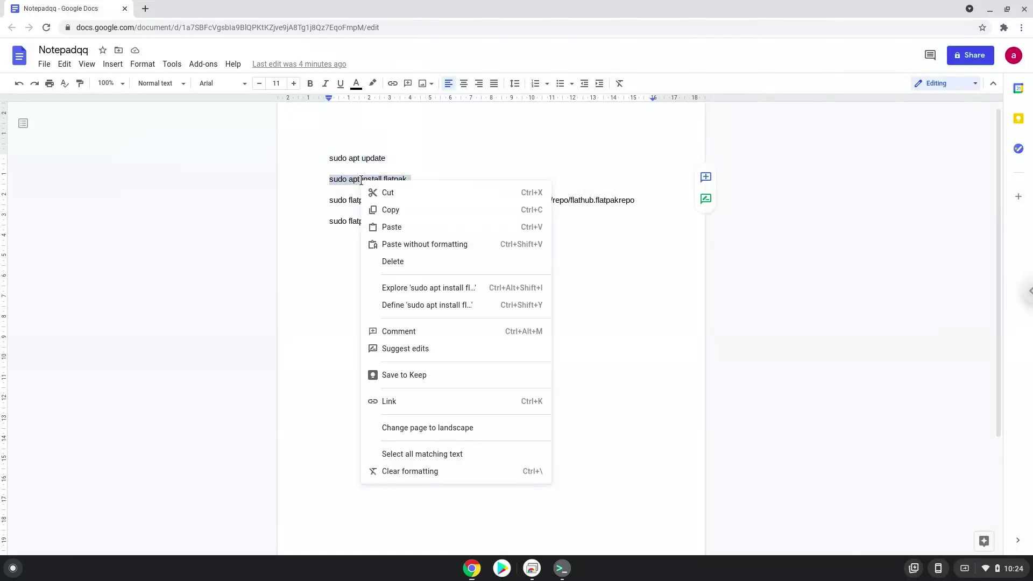
left_click(391, 210)
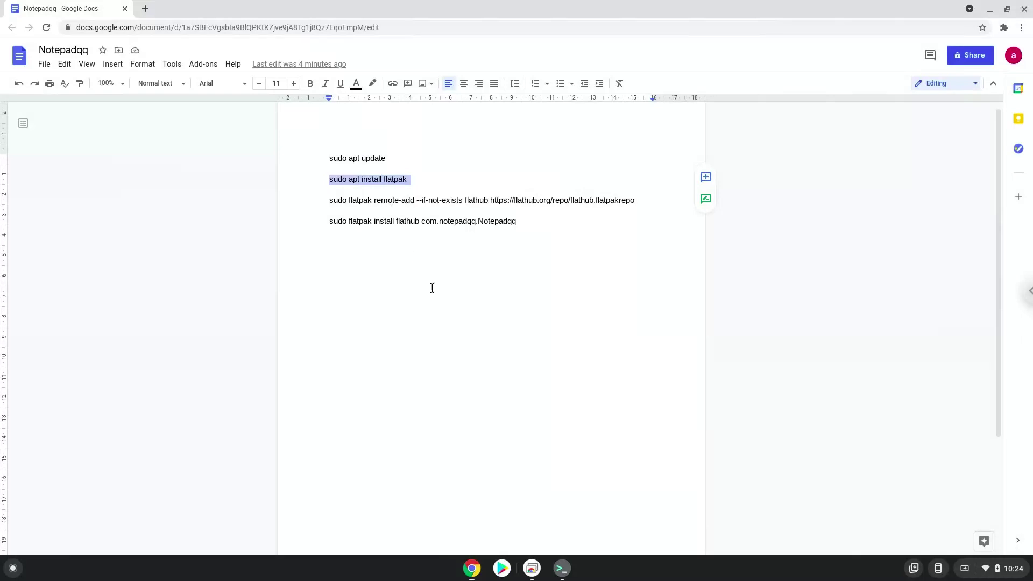
- Run sudo apt install flatpak in Terminal and confirm installing its 13 packages
left_click(562, 570)
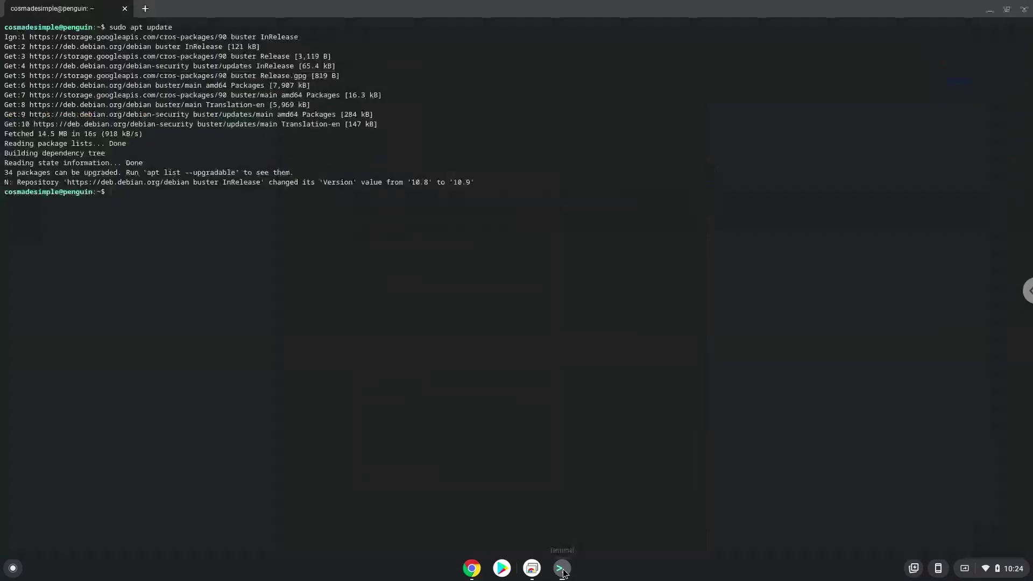
key("ctrl+shift+v")
key("Return")
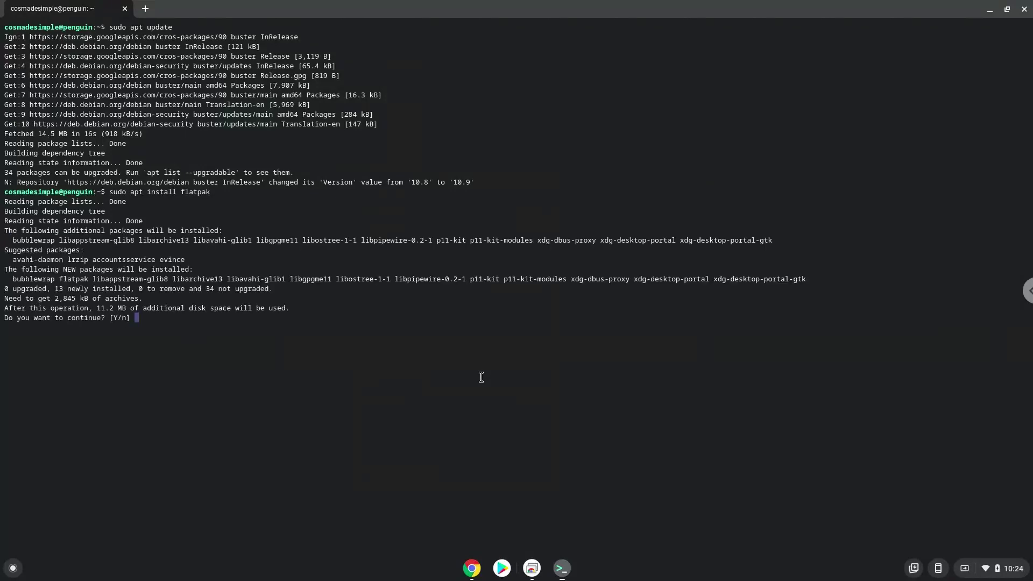
key("Return")
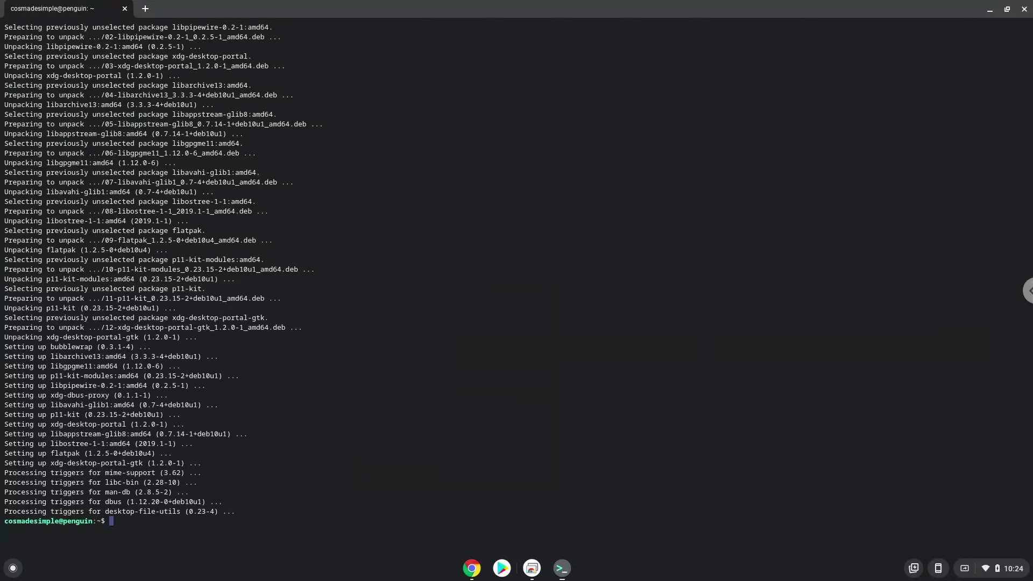
left_click(472, 568)
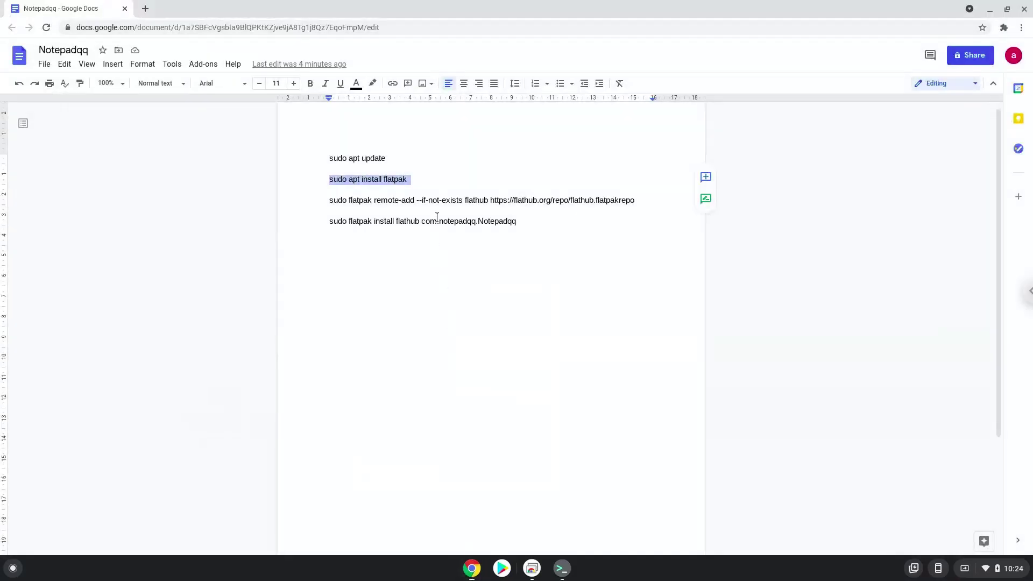
- Copy the 'sudo flatpak remote-add' Flathub command and bring the terminal forward
triple_click(433, 201)
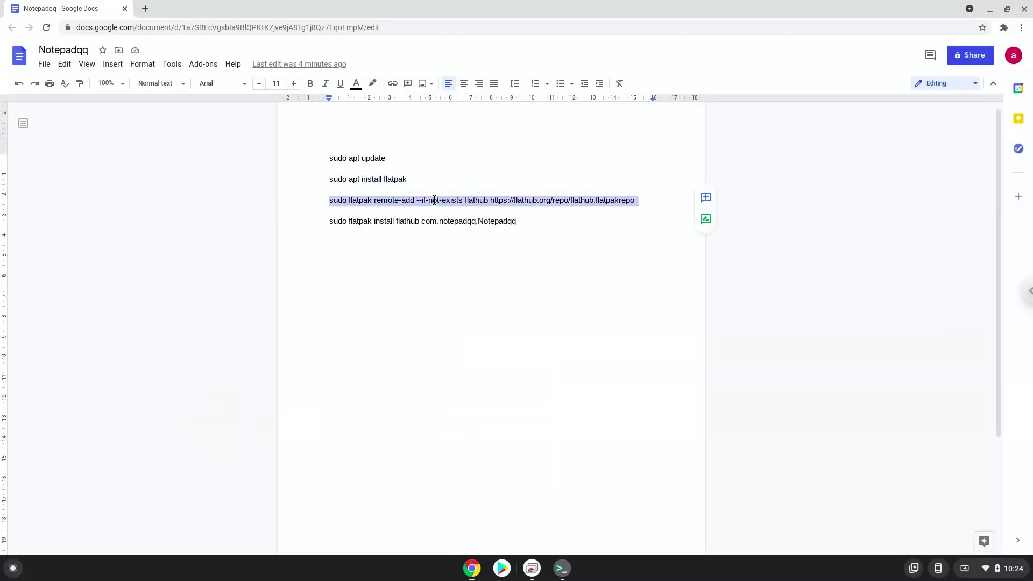
right_click(434, 200)
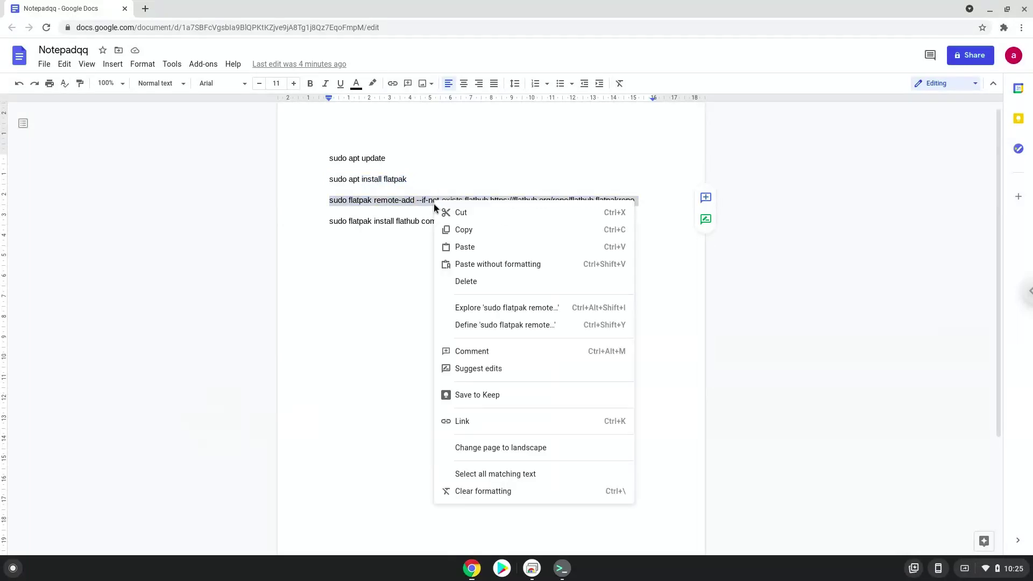
left_click(463, 228)
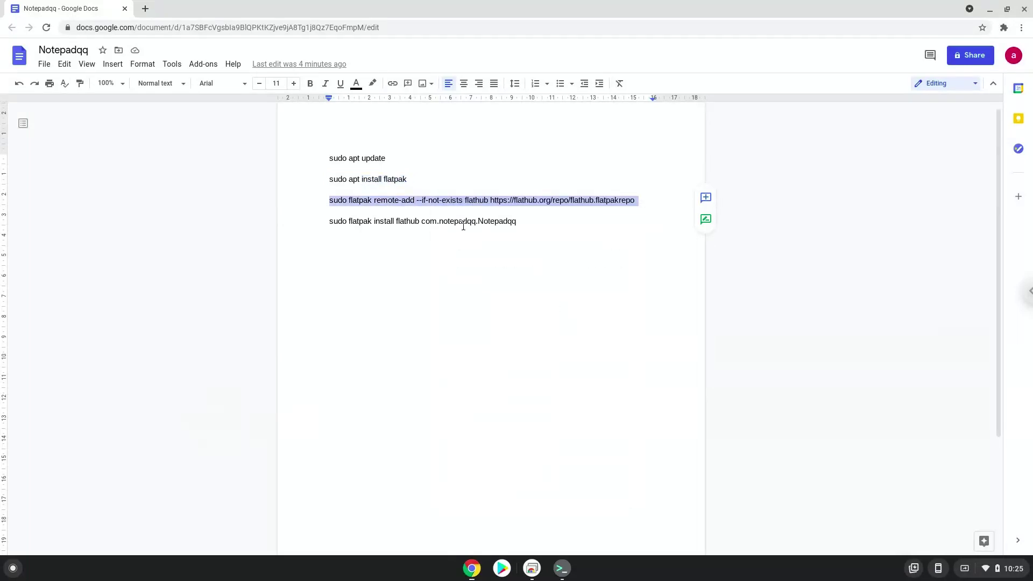
left_click(562, 571)
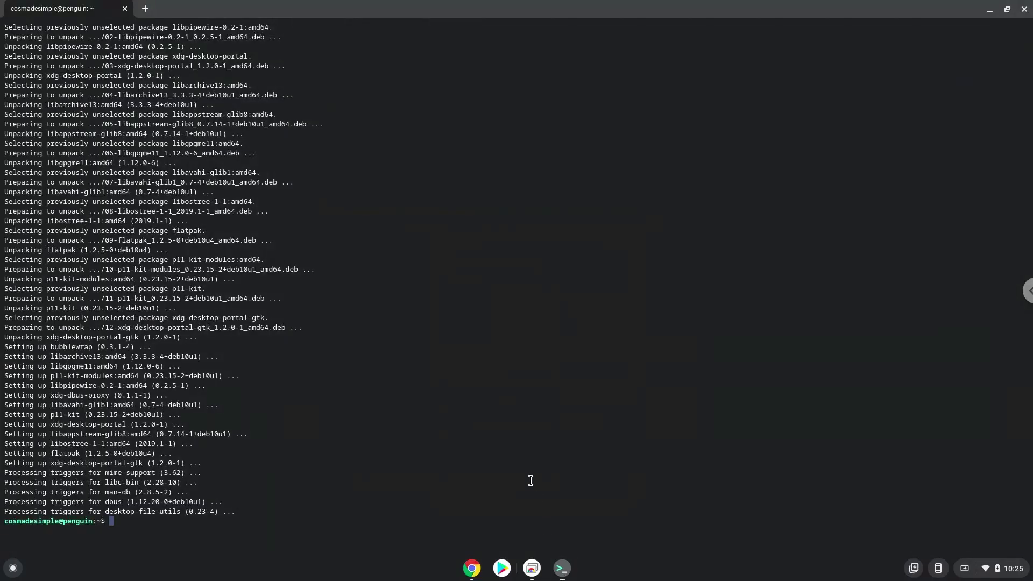
- Paste and run the Flathub remote-add command at the terminal prompt
key("ctrl+shift+v")
key("Return")
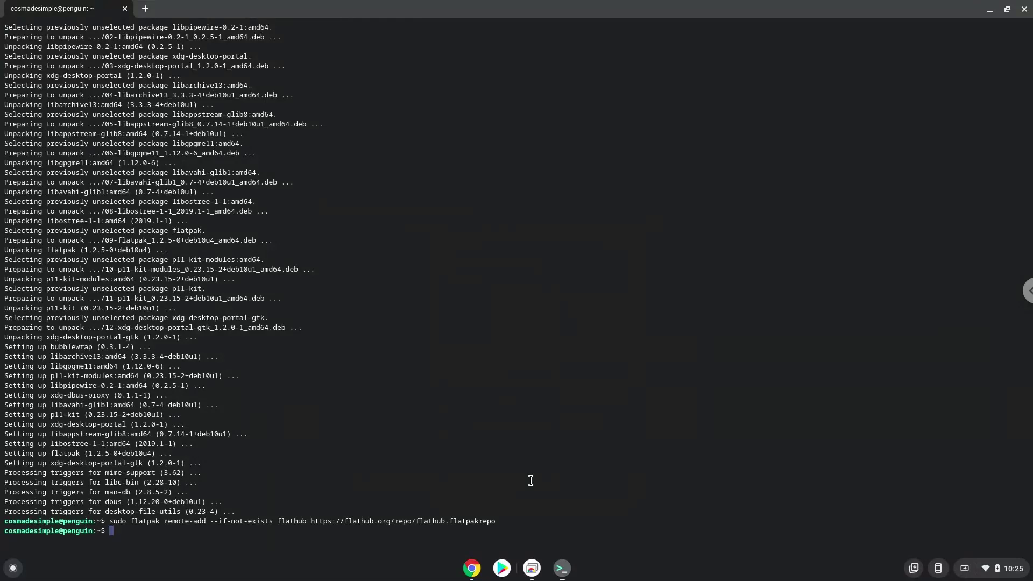
- Copy 'sudo flatpak install flathub com.notepadqq.Notepadqq' from the Docs notes
left_click(471, 568)
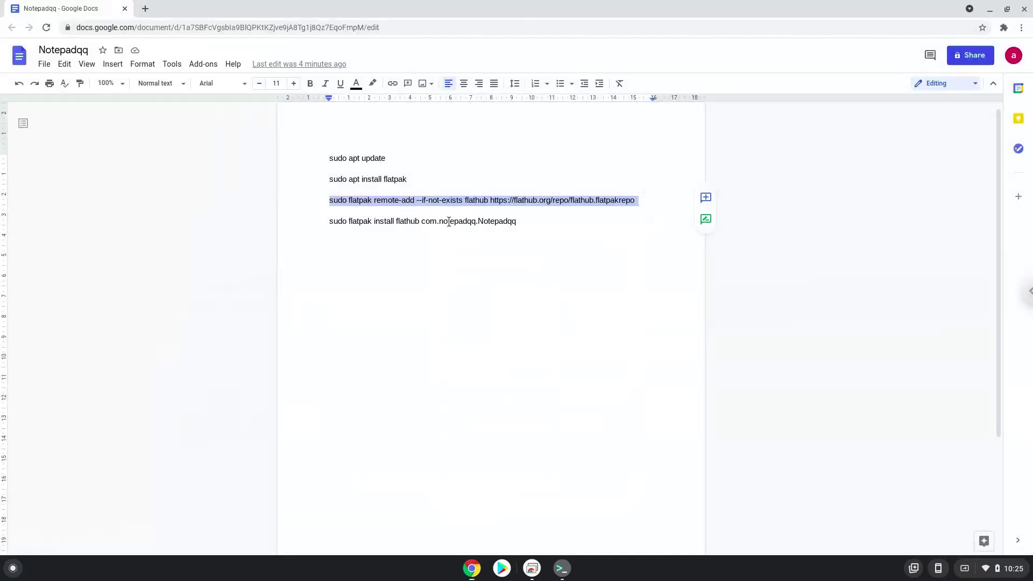
triple_click(449, 221)
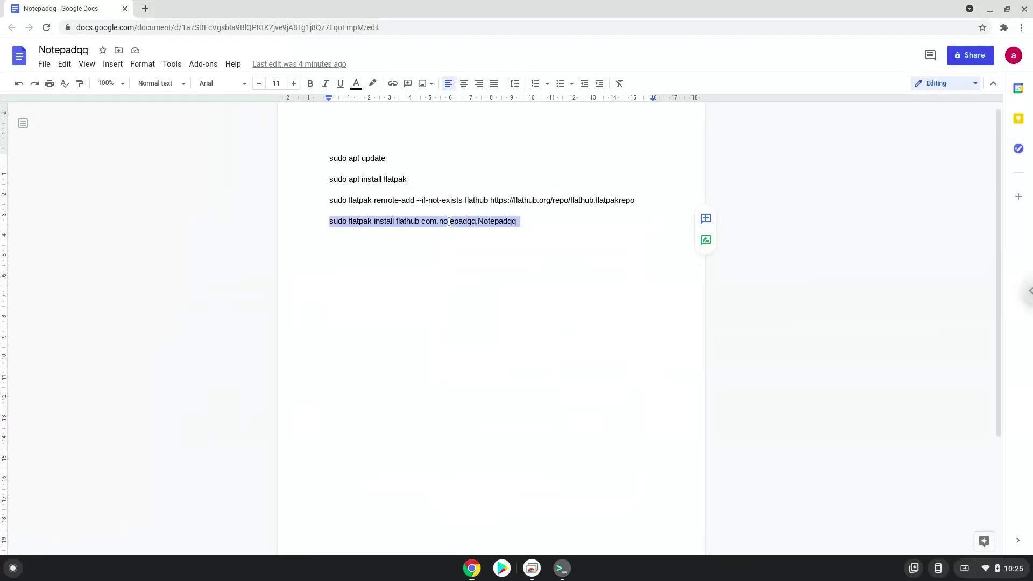
right_click(449, 222)
left_click(470, 253)
- Install Notepadqq with the pasted flatpak command, accept the runtime prompts, then close the terminal
left_click(564, 569)
key("ctrl+shift+v")
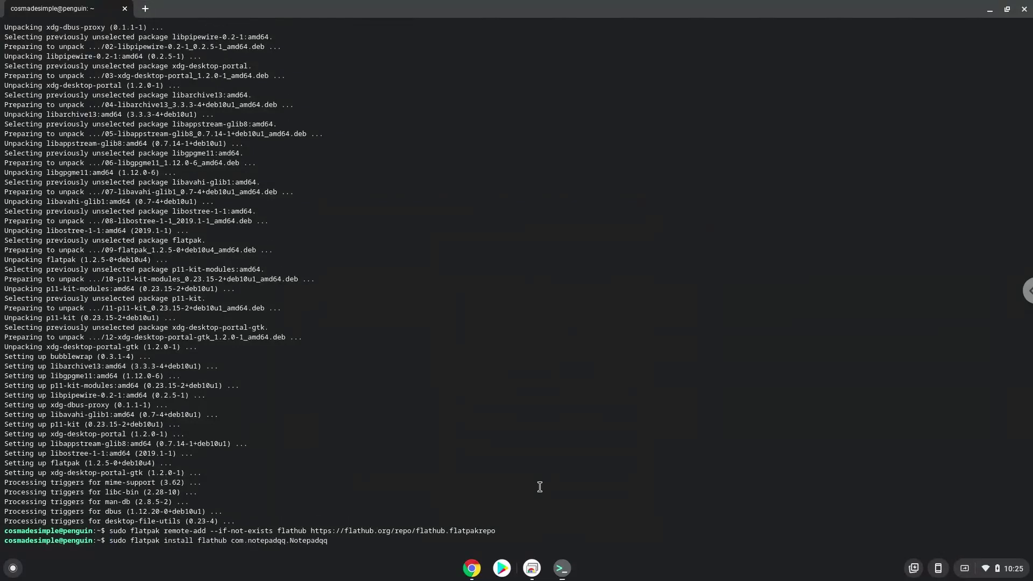
key("Return")
key("Down")
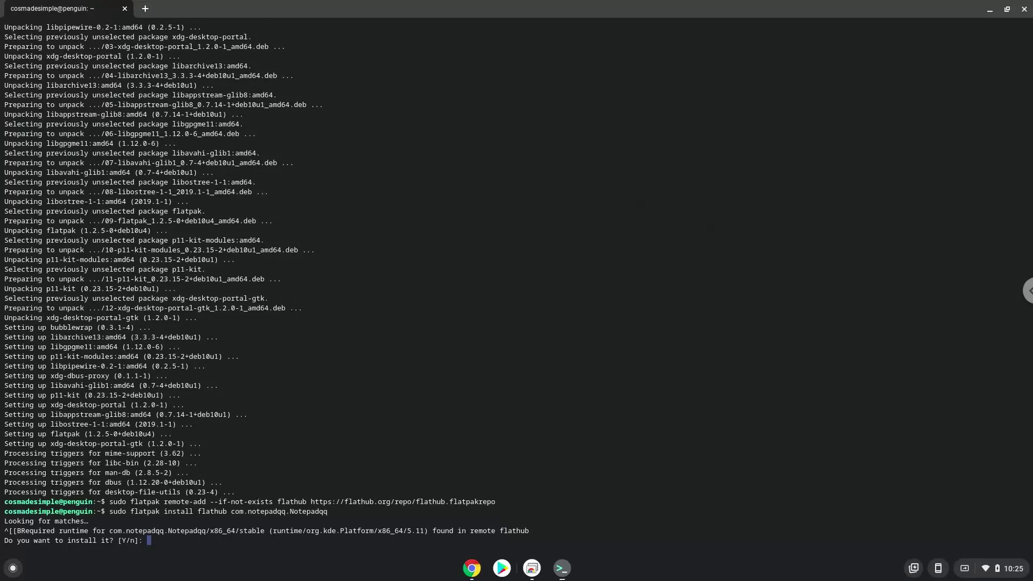
key("Return")
key("Return")
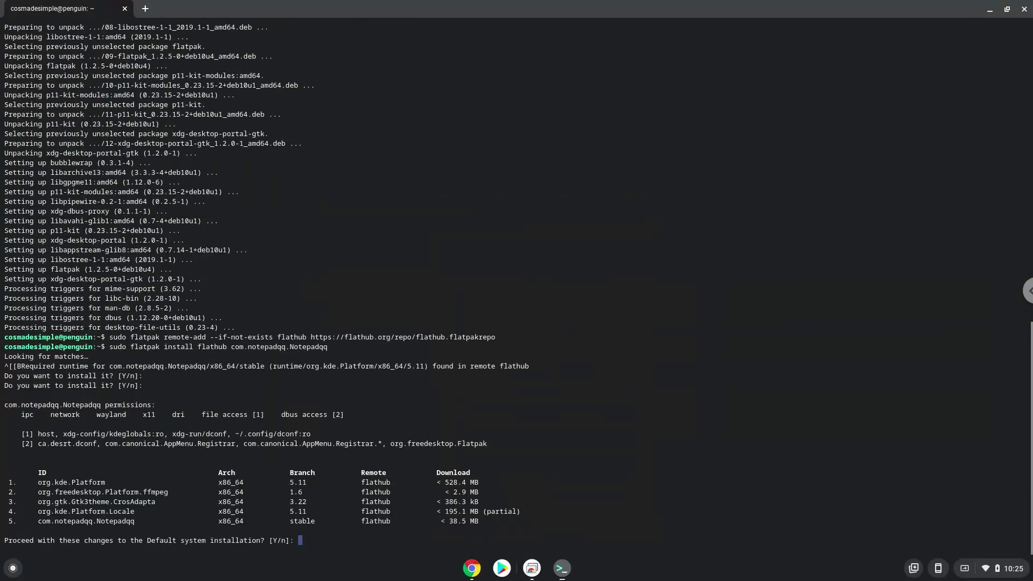
key("Return")
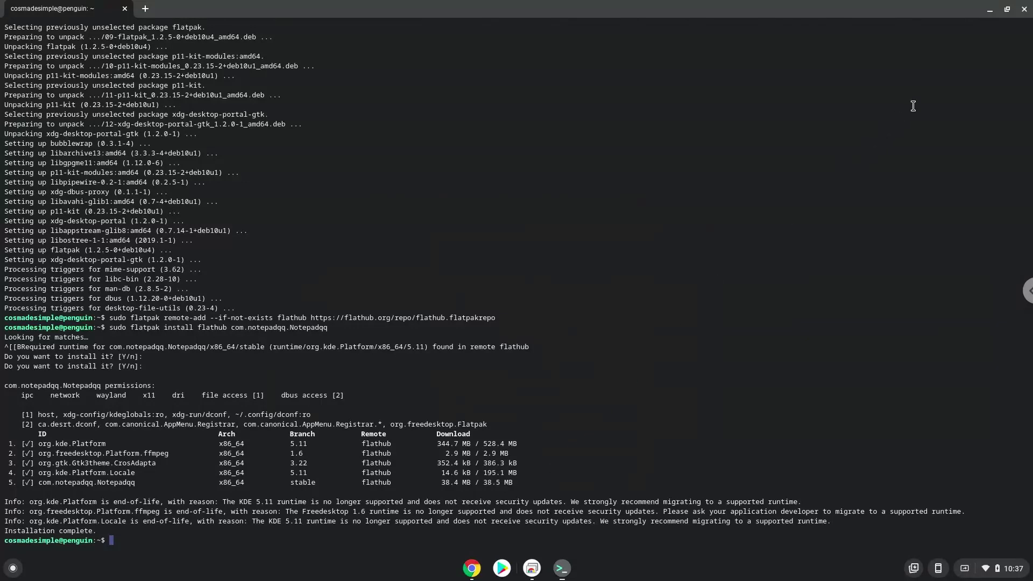
left_click(1023, 10)
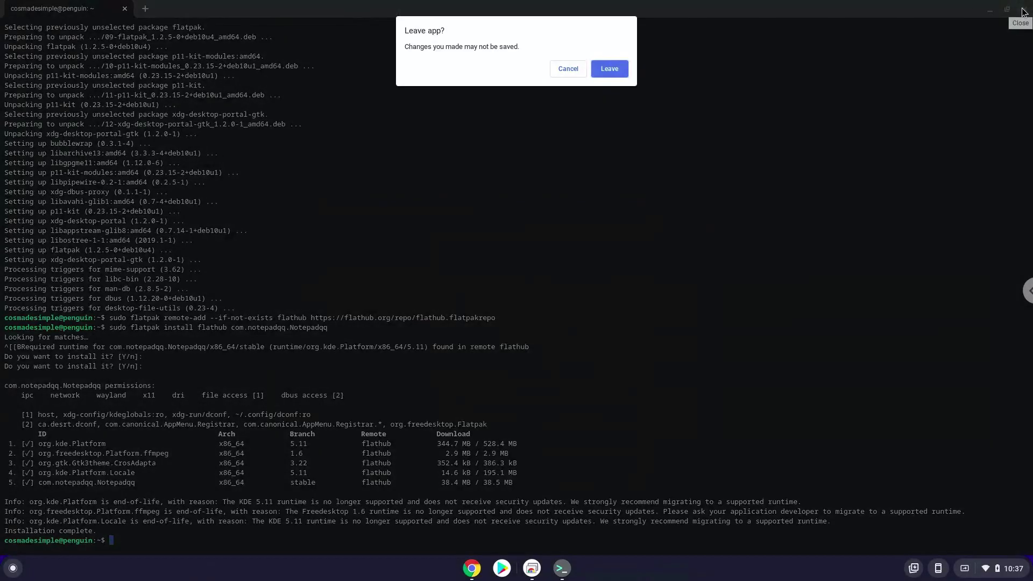
left_click(619, 71)
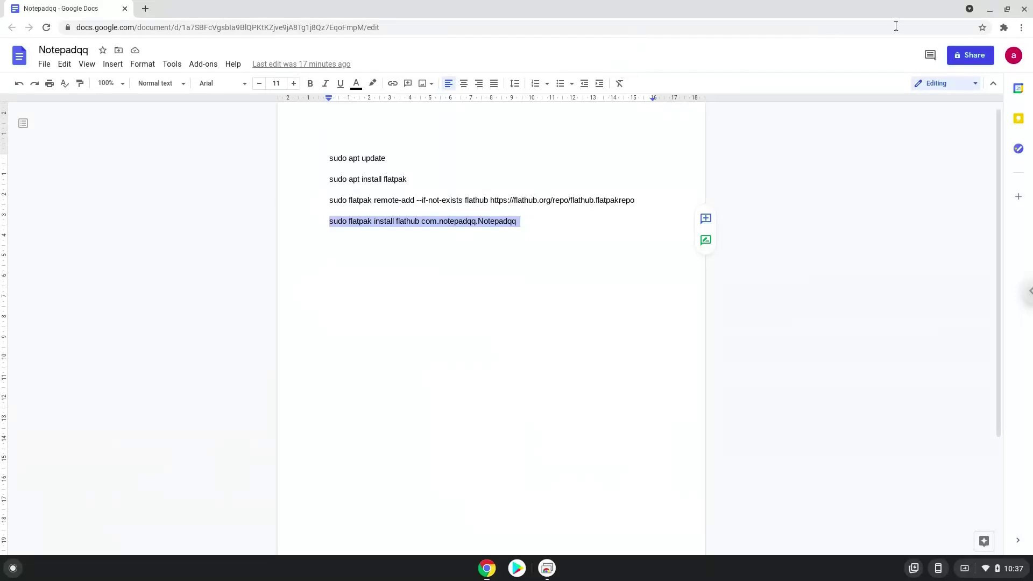
- Close Google Docs and launch Notepadqq from the Linux apps folder on the launcher's second page
left_click(1023, 10)
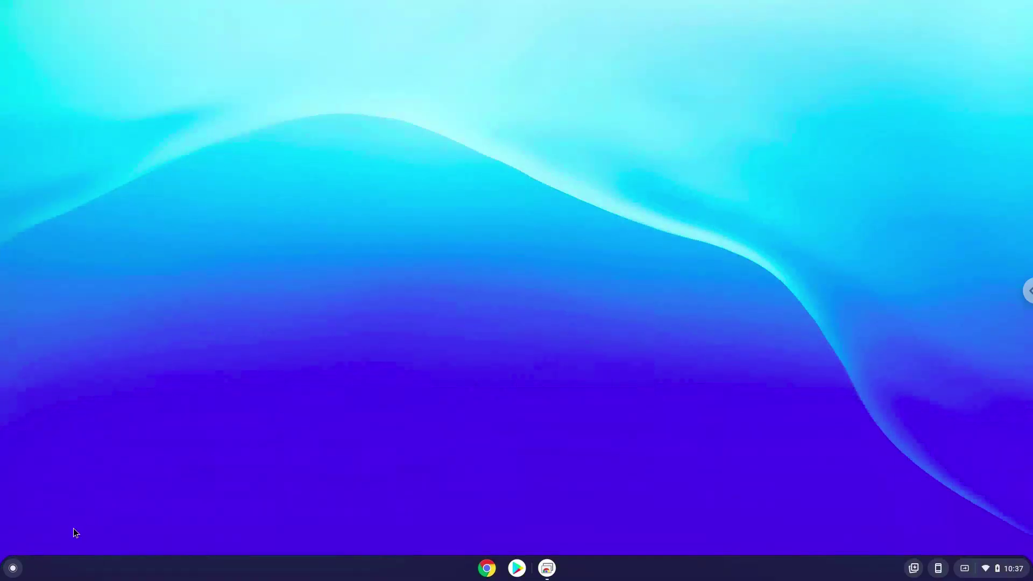
left_click(13, 569)
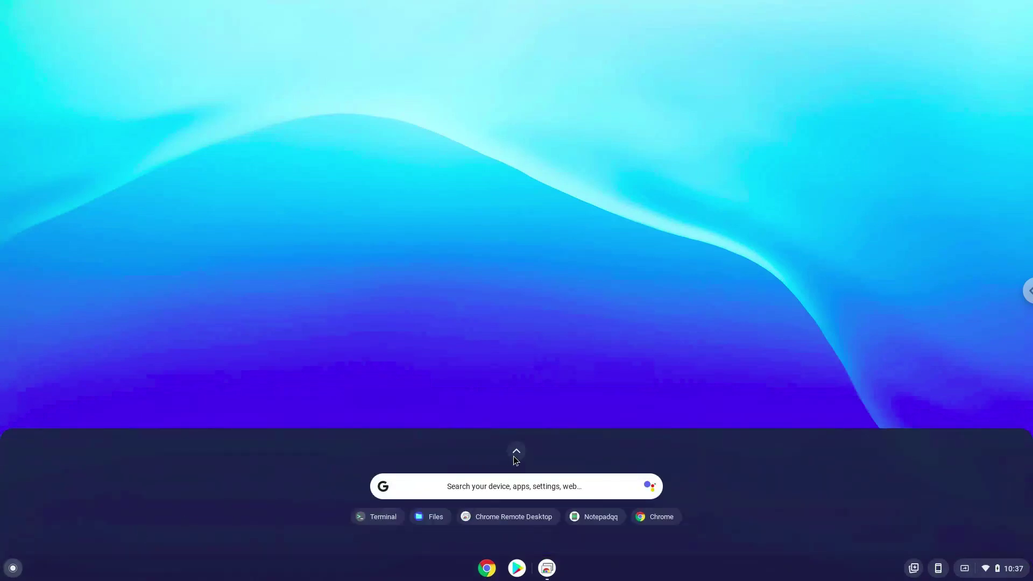
left_click(516, 453)
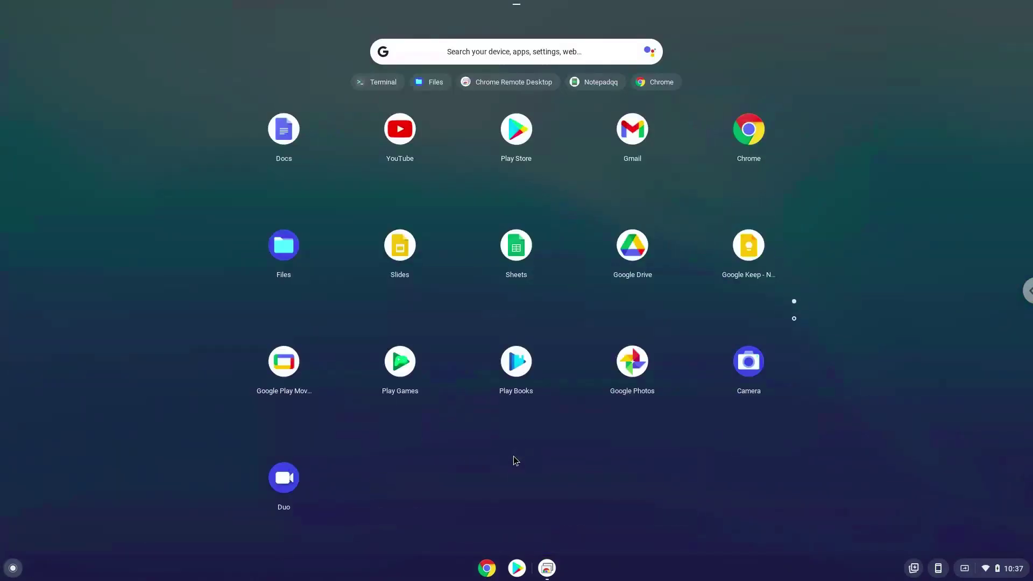
left_click(794, 318)
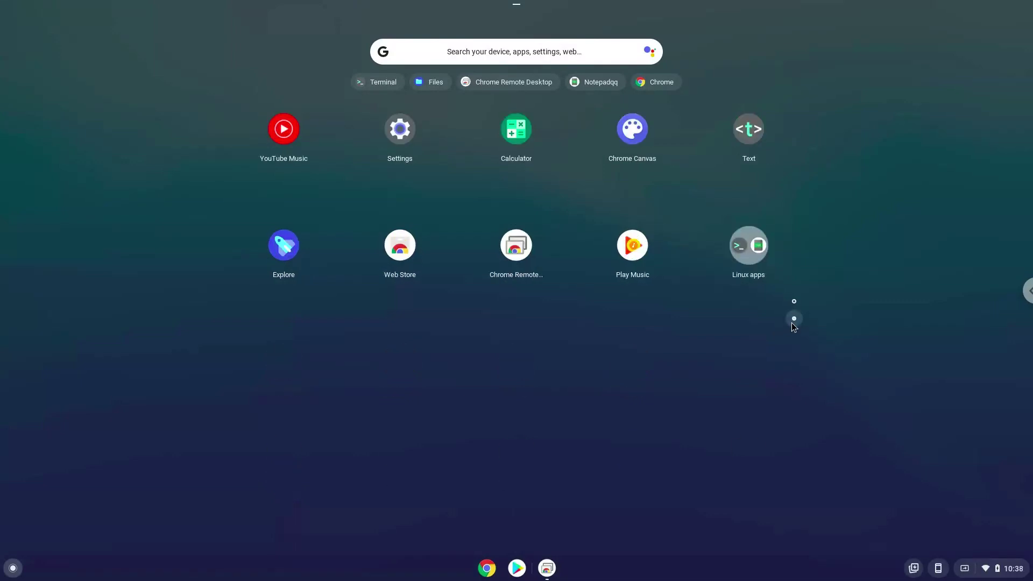
left_click(755, 246)
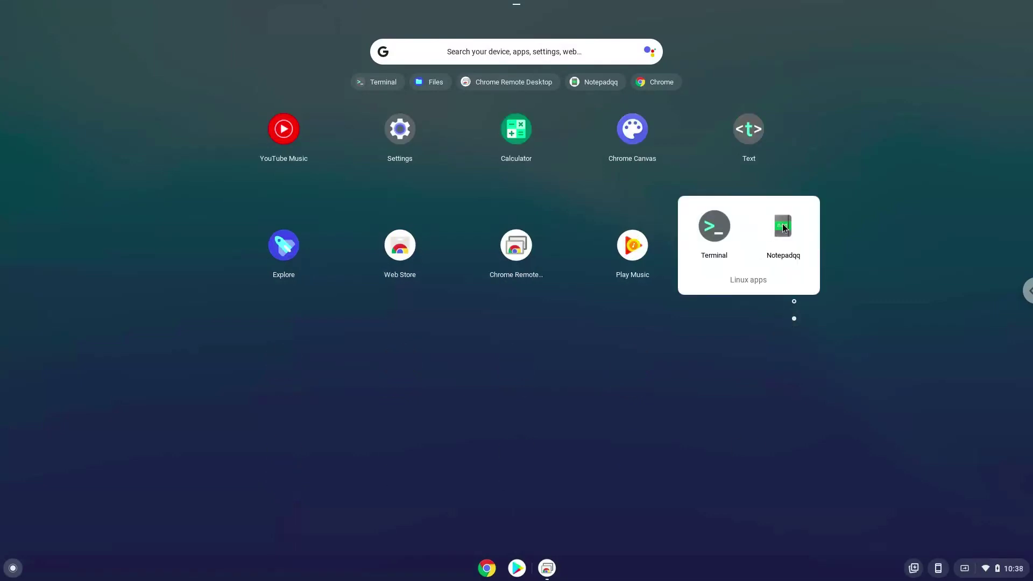
left_click(783, 228)
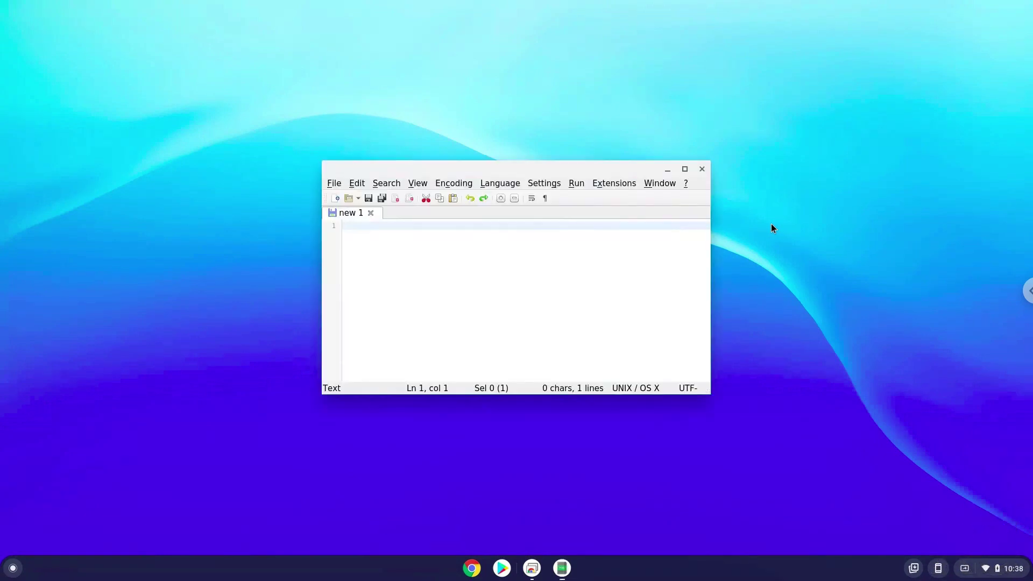
- Maximize the Notepadqq window and open About Notepadqq from the ? menu to show version 1.4.8
double_click(625, 168)
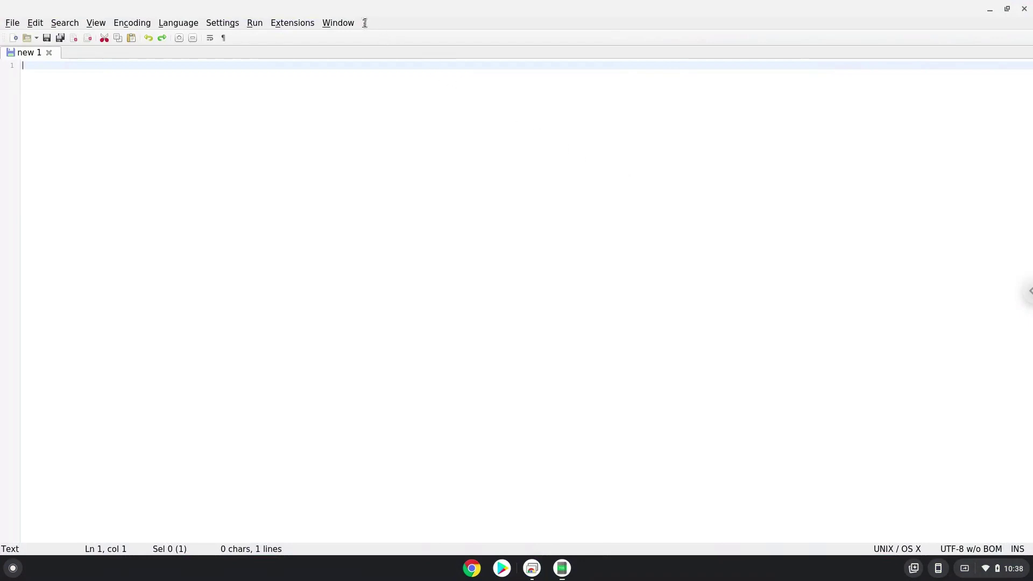
left_click(363, 24)
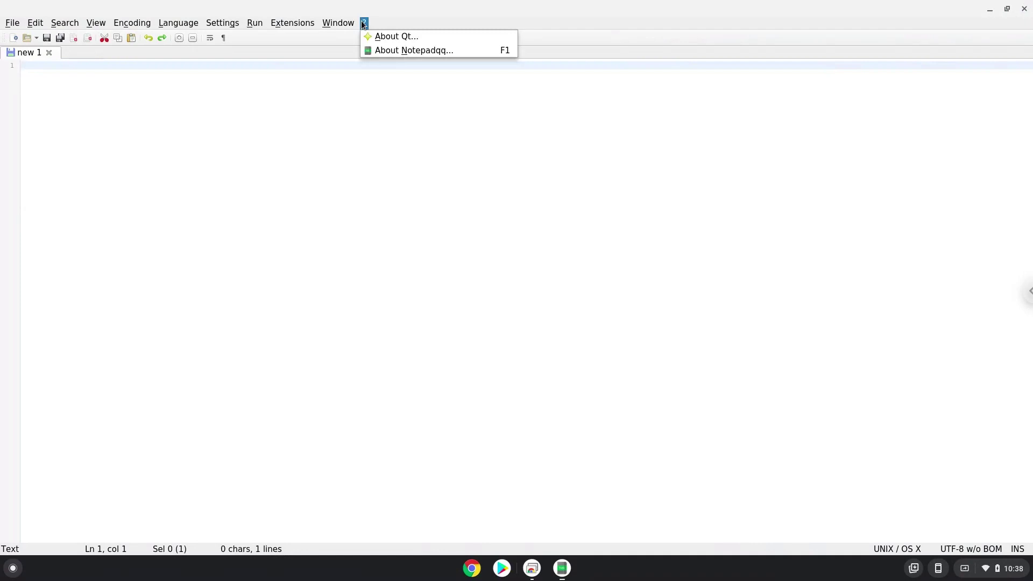
left_click(378, 50)
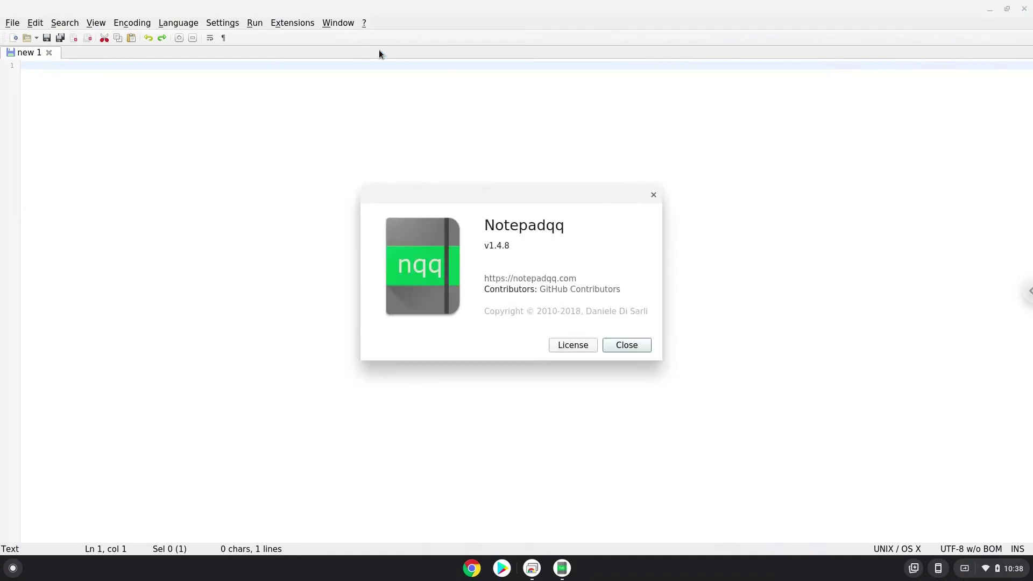